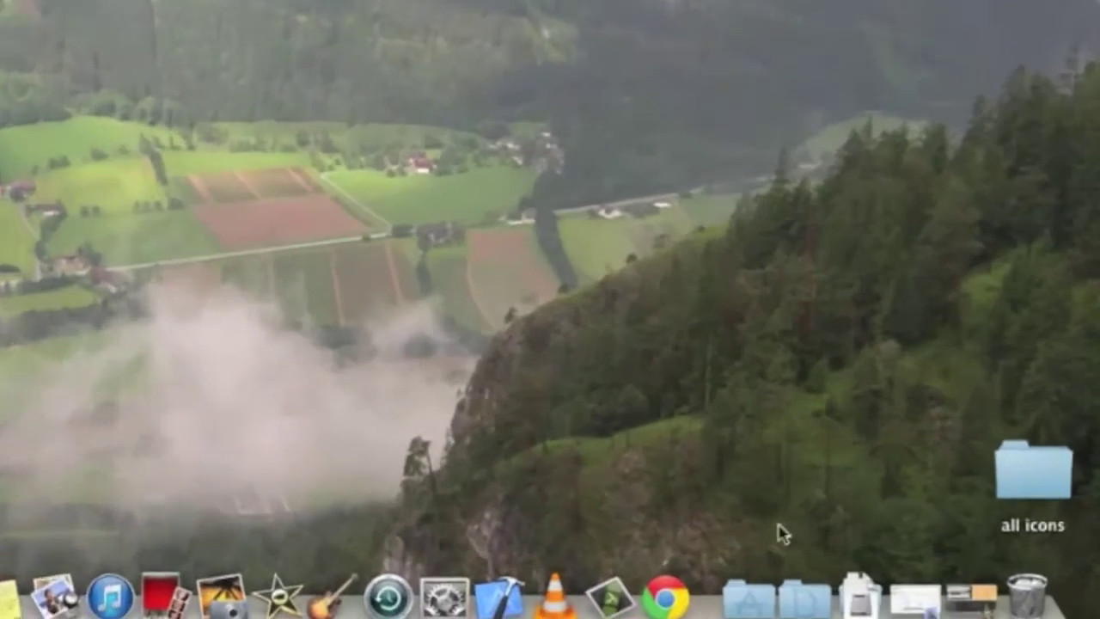
- Launch Keychain Access from the Utilities folder in Launchpad's applications list
left_click(751, 601)
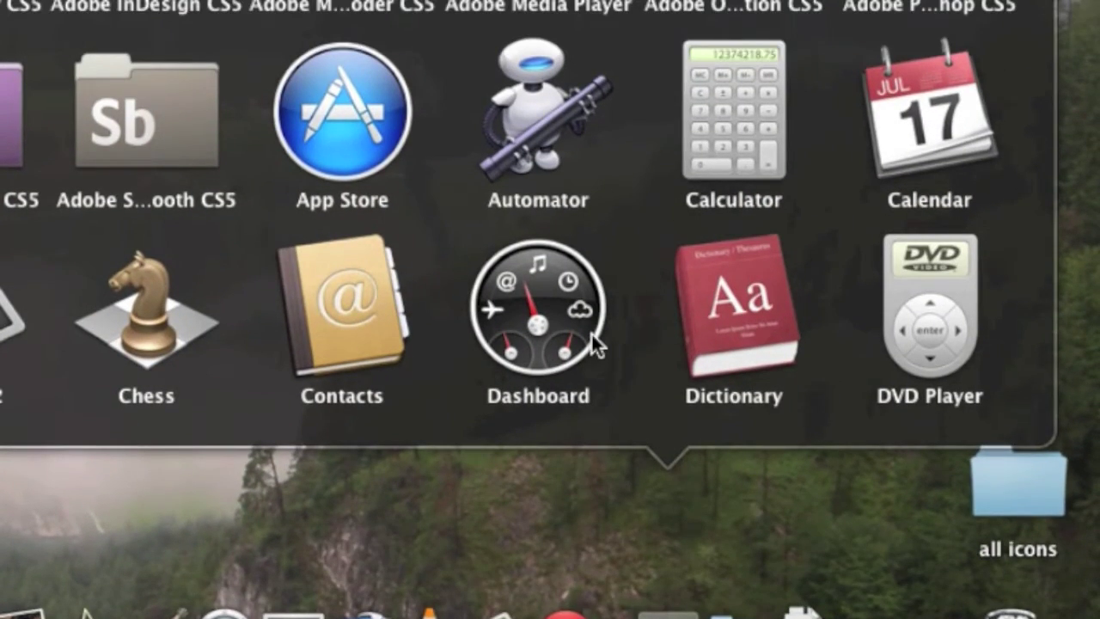
scroll(590, 332, "down", 5)
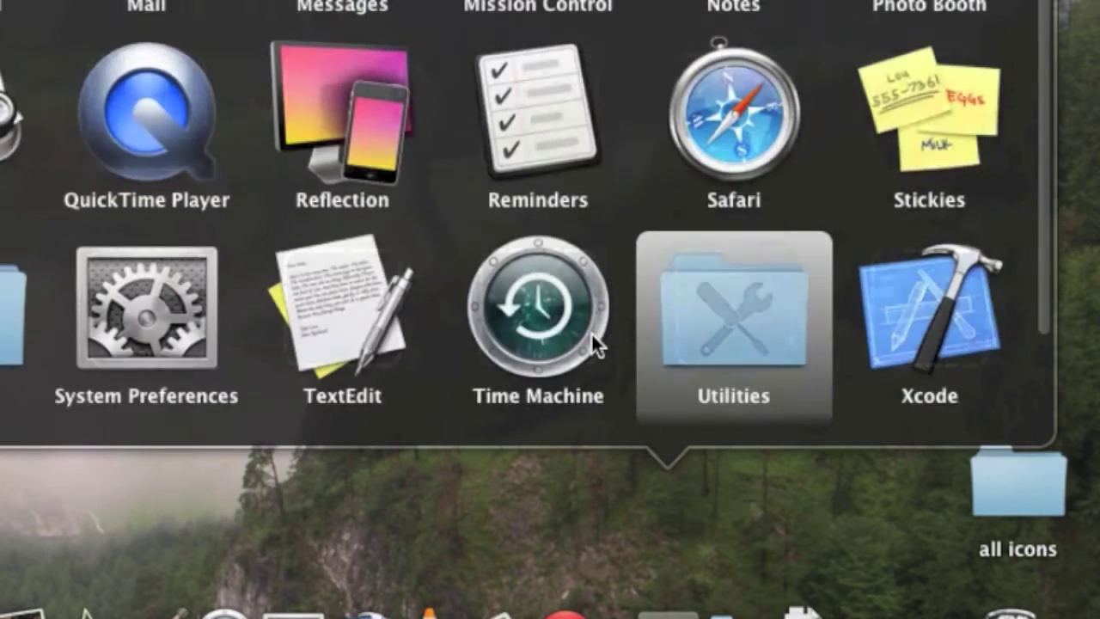
left_click(707, 311)
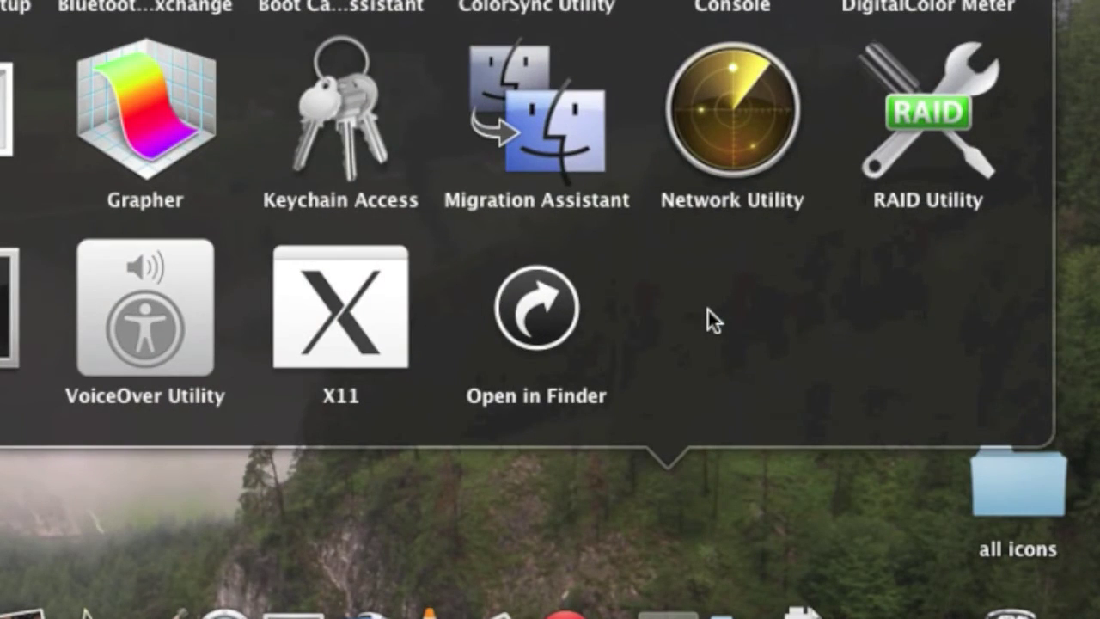
left_click(352, 116)
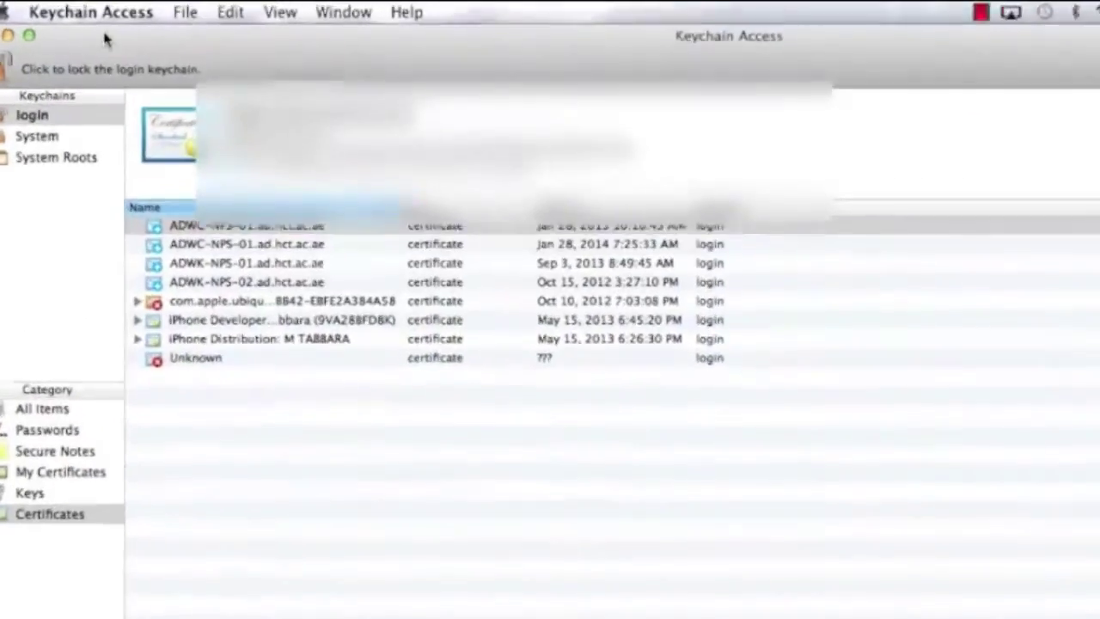
- In Keychain Access Preferences' Certificates settings, keep OCSP and CRL checking at Best attempt
left_click(101, 13)
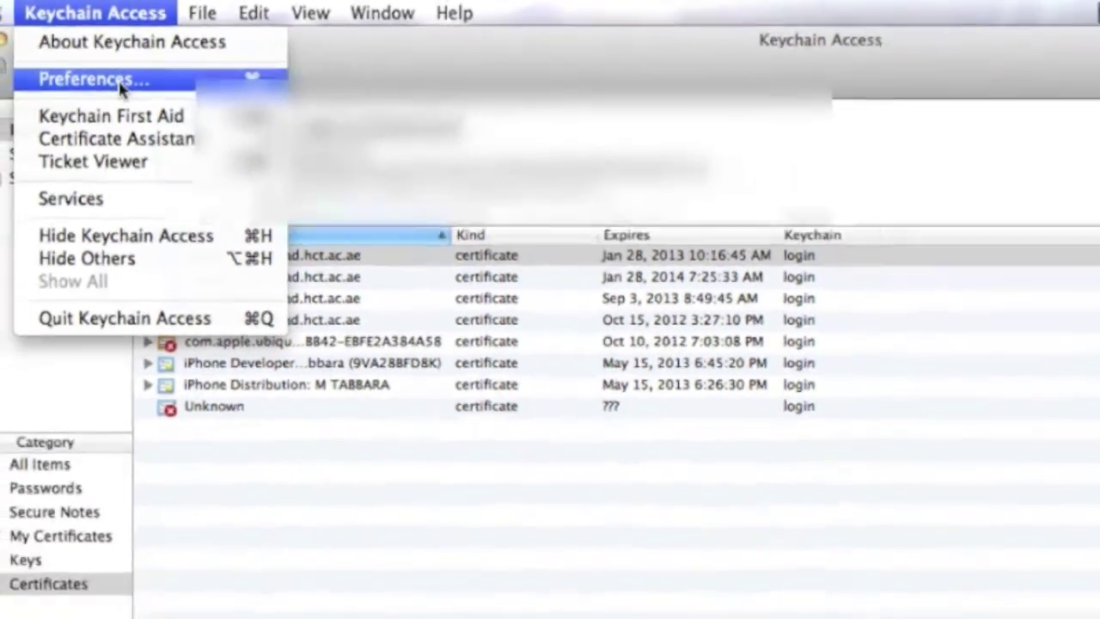
left_click(132, 102)
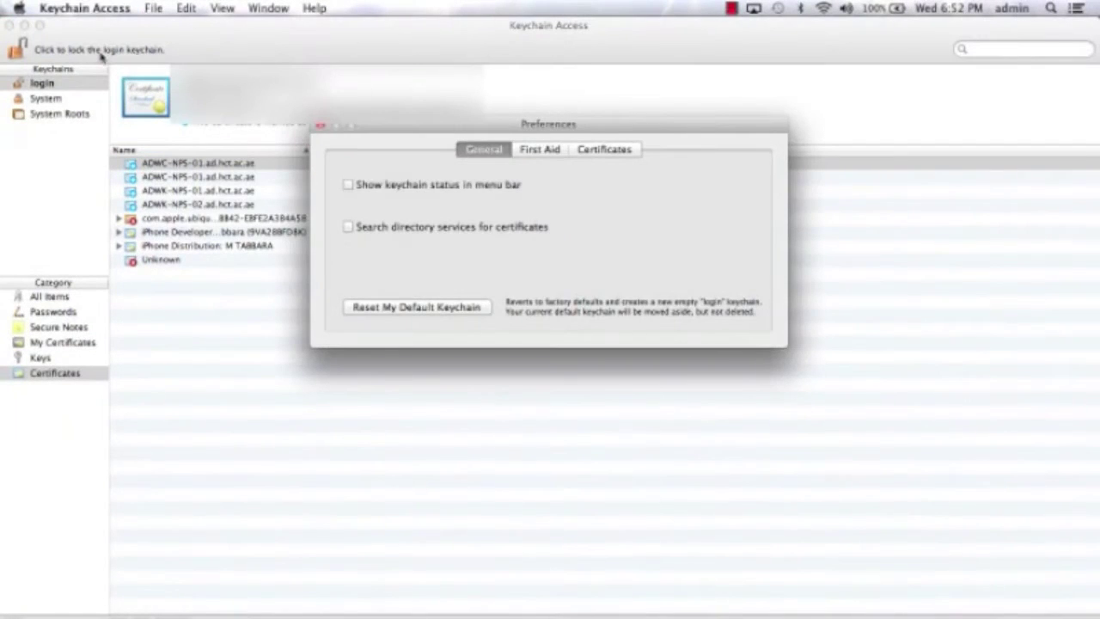
left_click(606, 152)
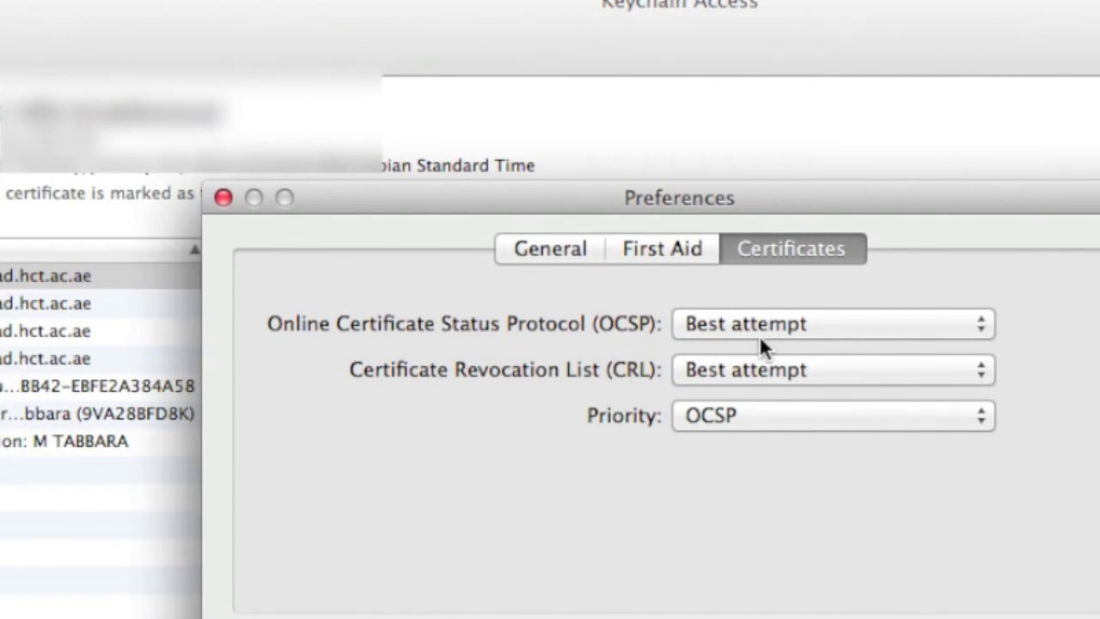
left_click(976, 331)
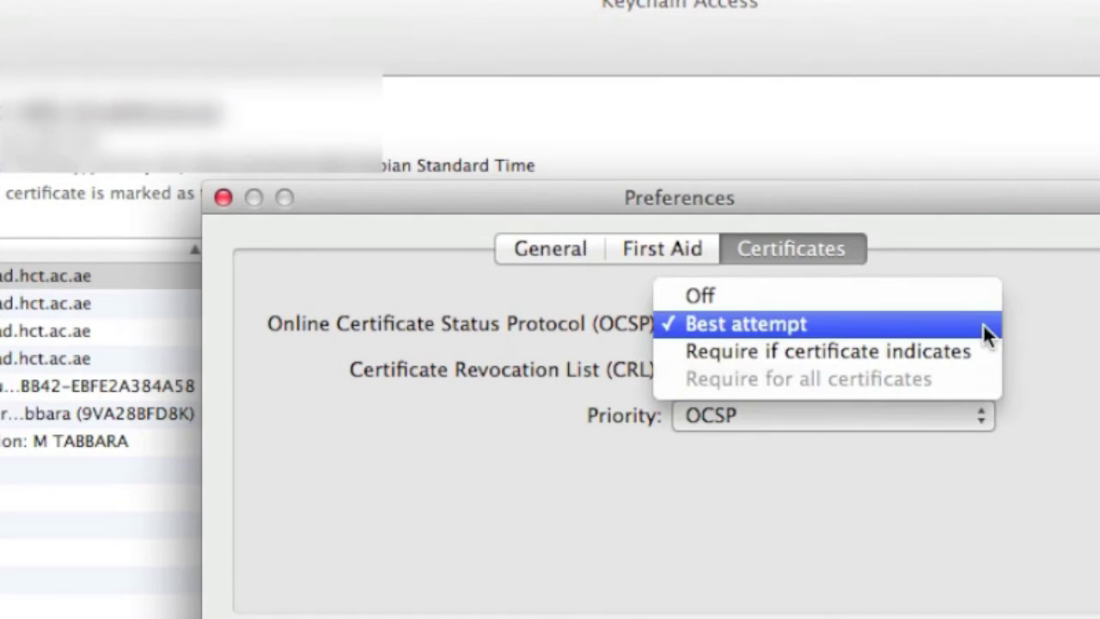
left_click(978, 324)
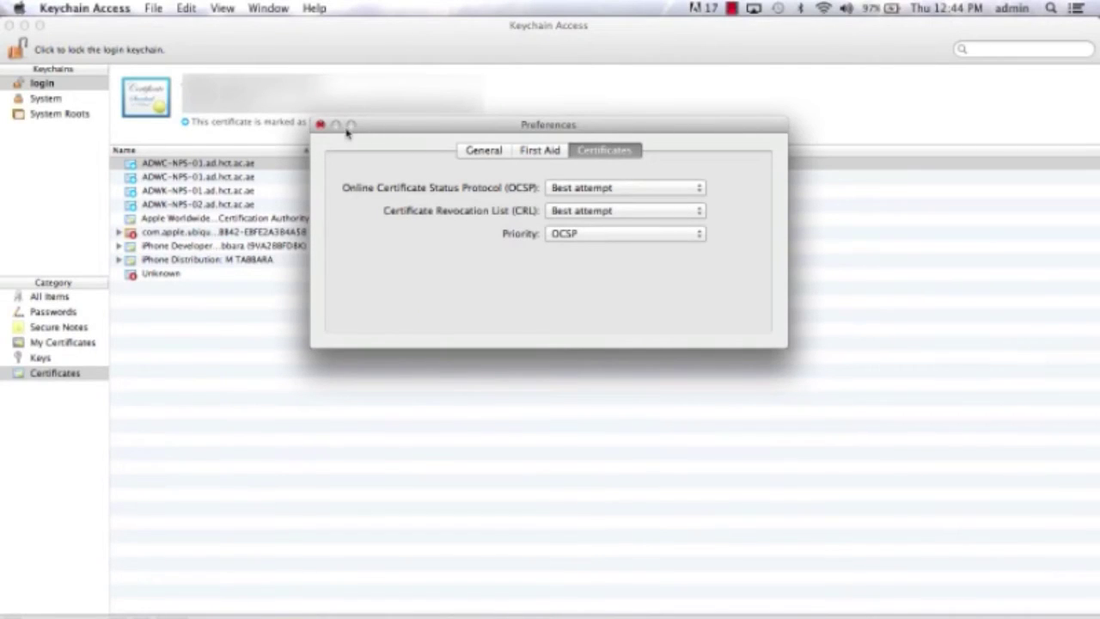
- Close Preferences and start a Certificate Assistant request from a certificate authority
left_click(320, 125)
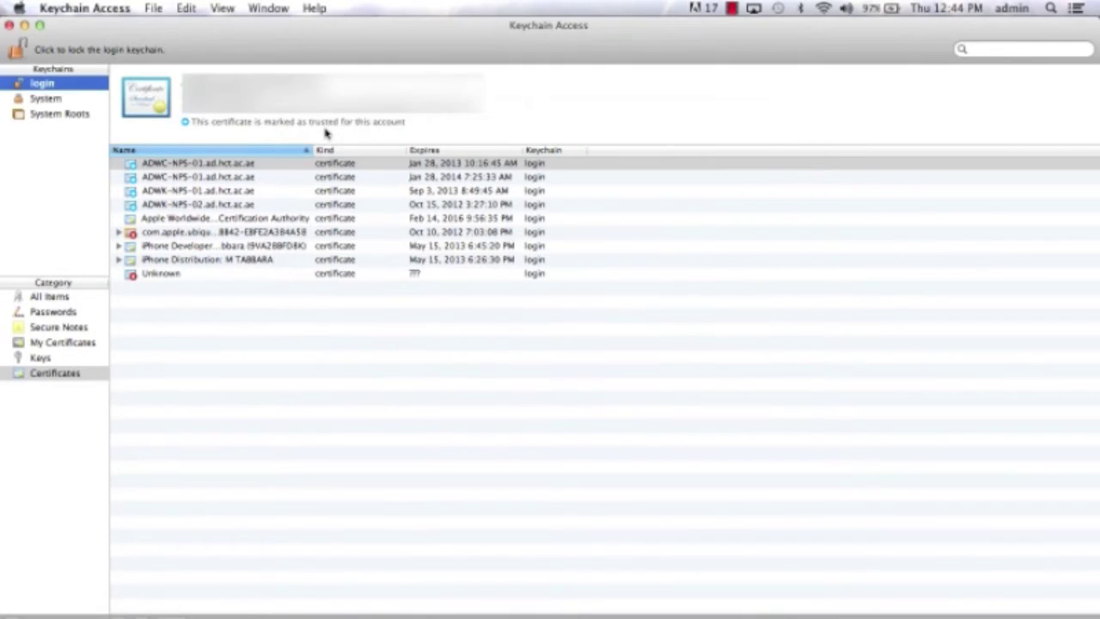
left_click(108, 10)
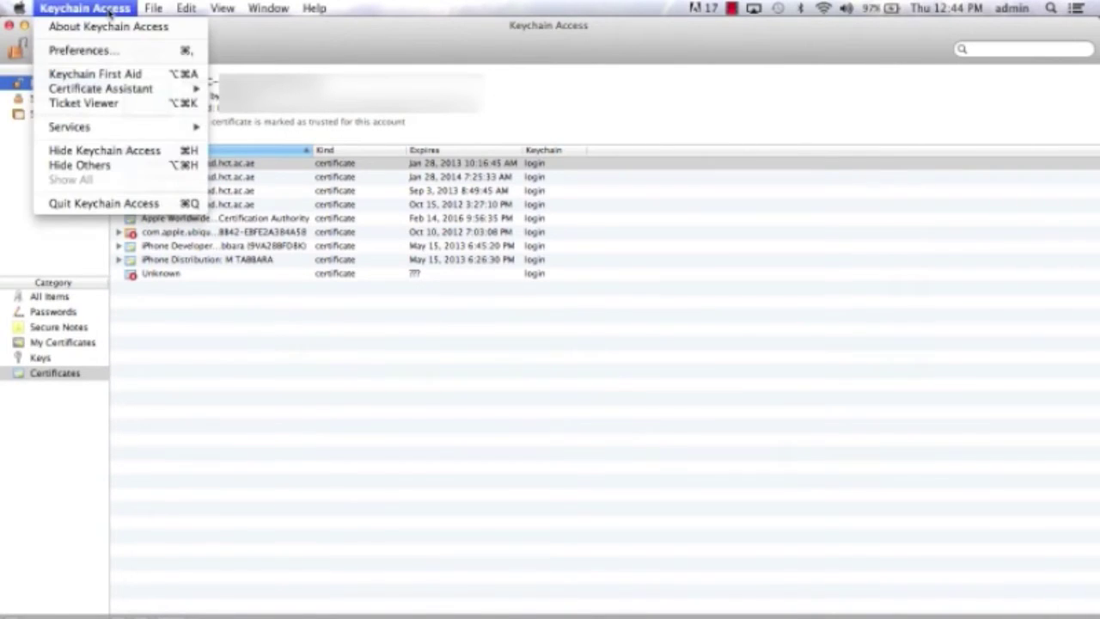
mouse_move(133, 91)
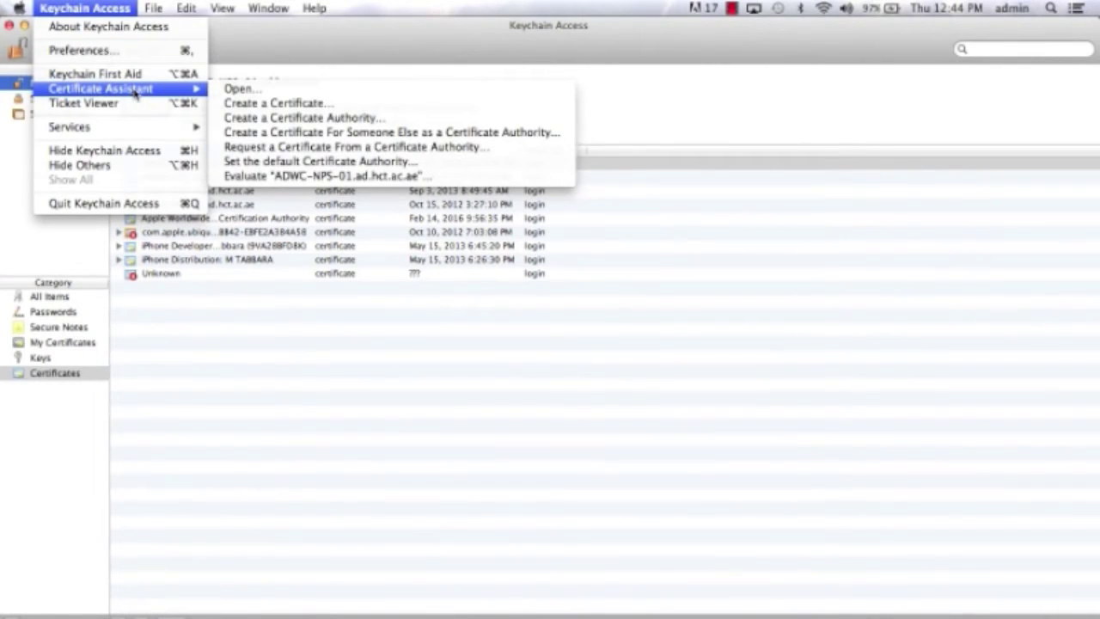
left_click(323, 148)
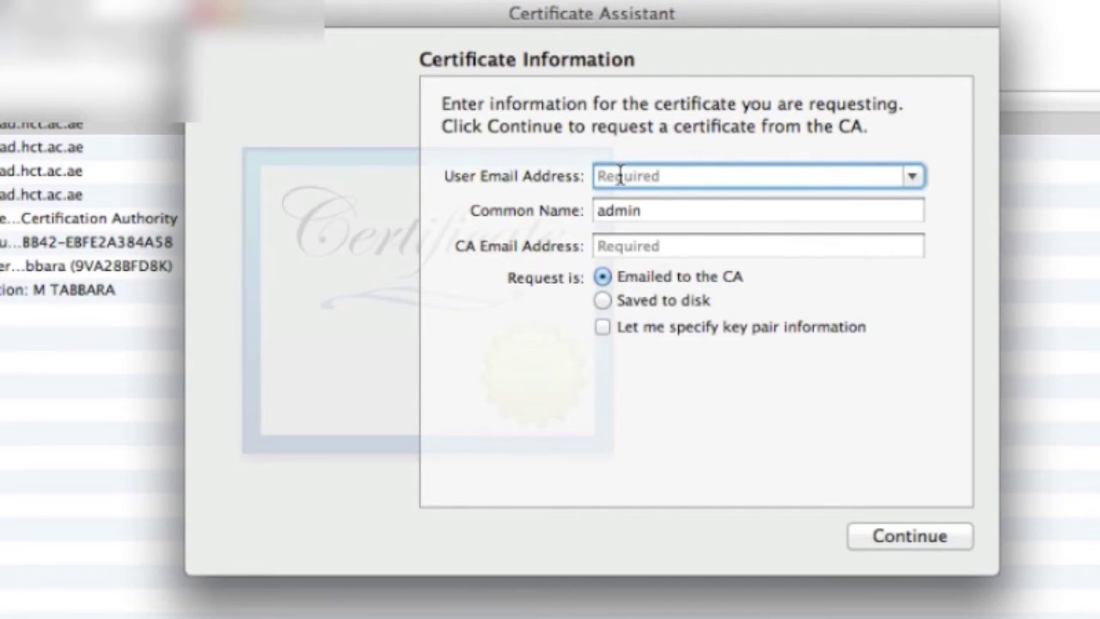
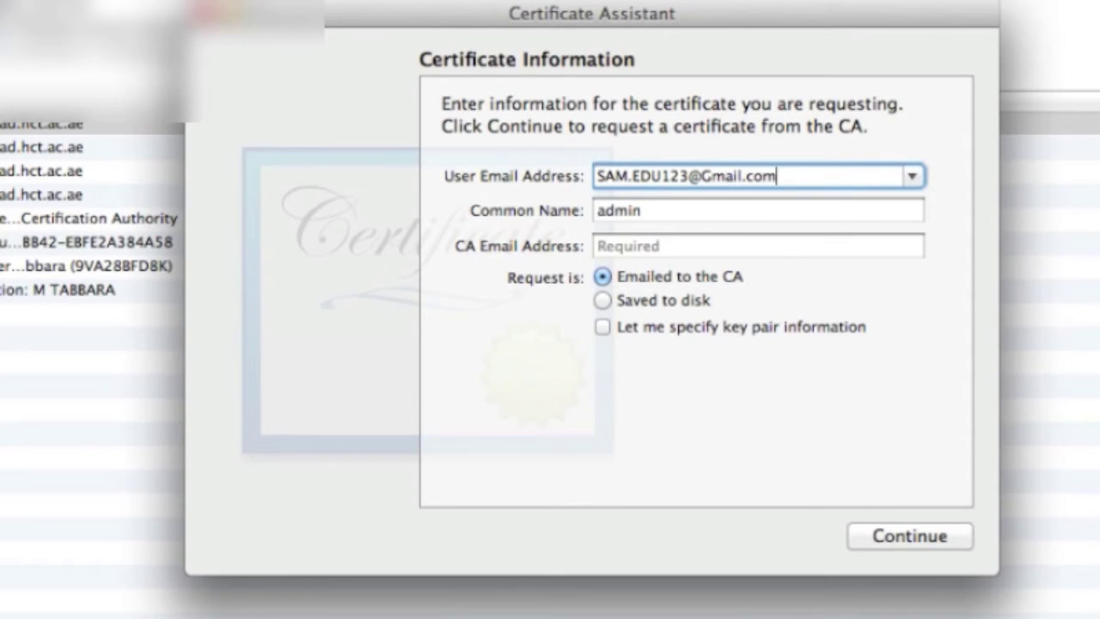
- Enter the user's e-mail address and the common name admin for the request
left_click(672, 210)
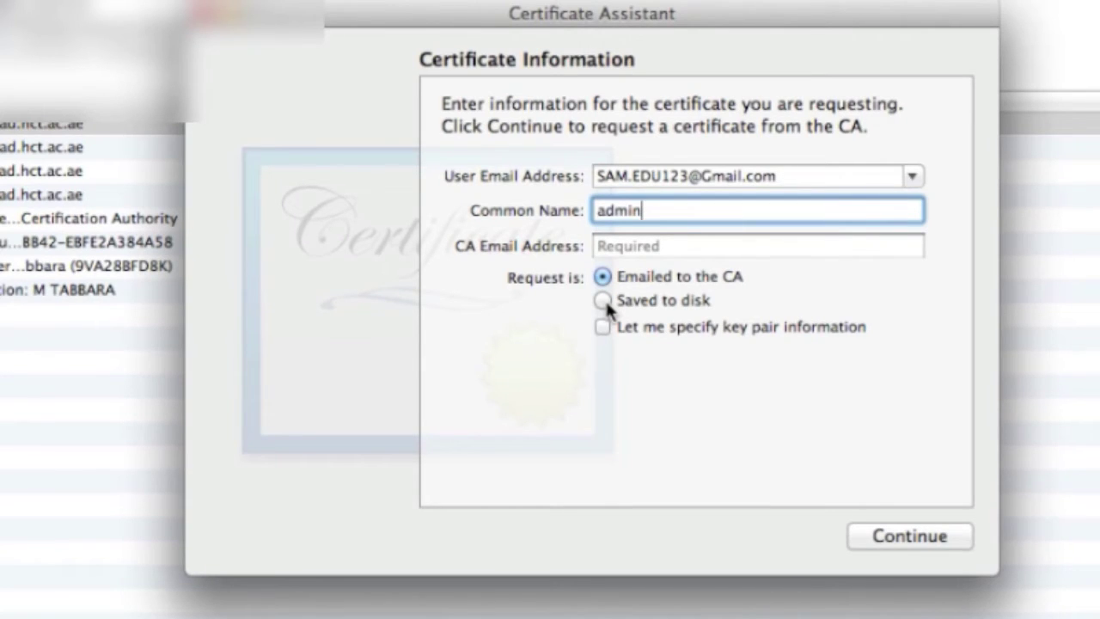
- Save CertificateSigningRequest.certSigningRequest to the Desktop, replacing the old file, then minimize Keychain Access
left_click(605, 304)
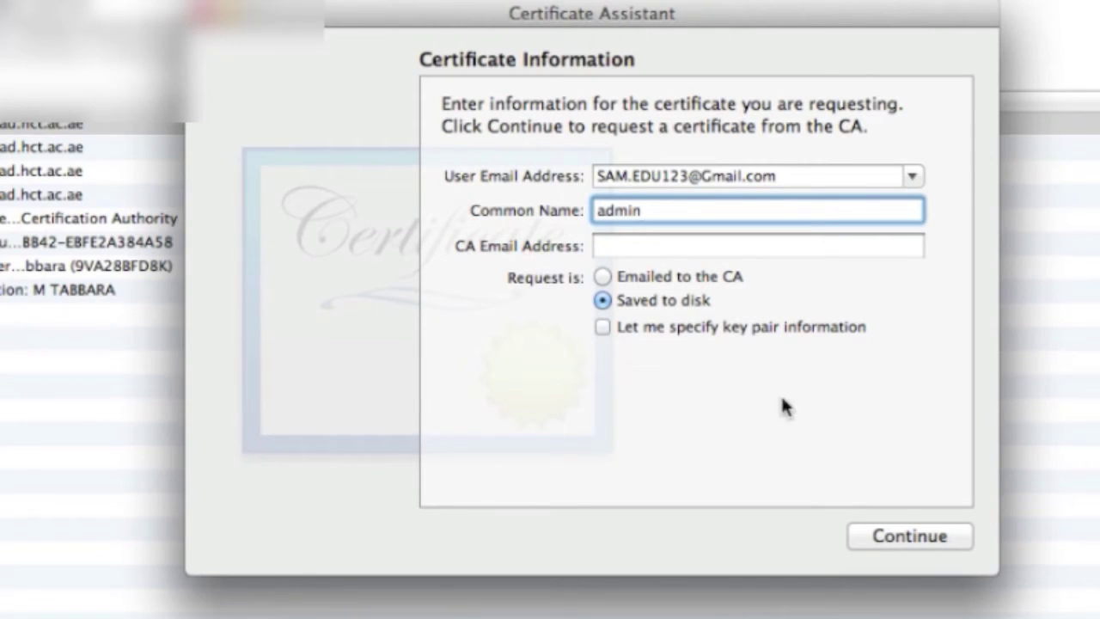
left_click(902, 537)
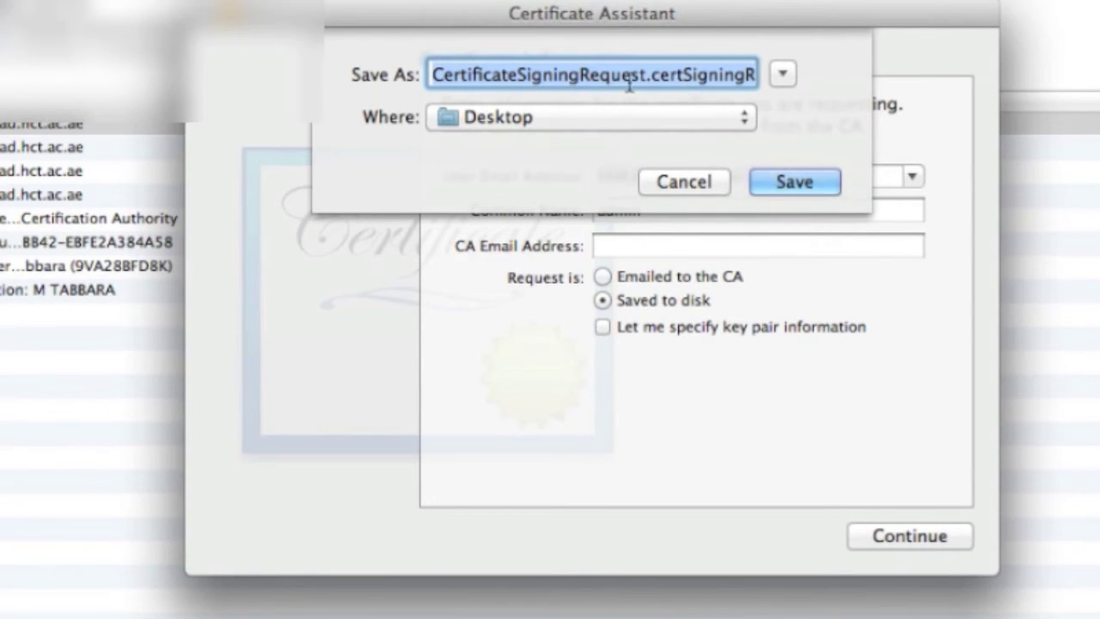
left_click(794, 184)
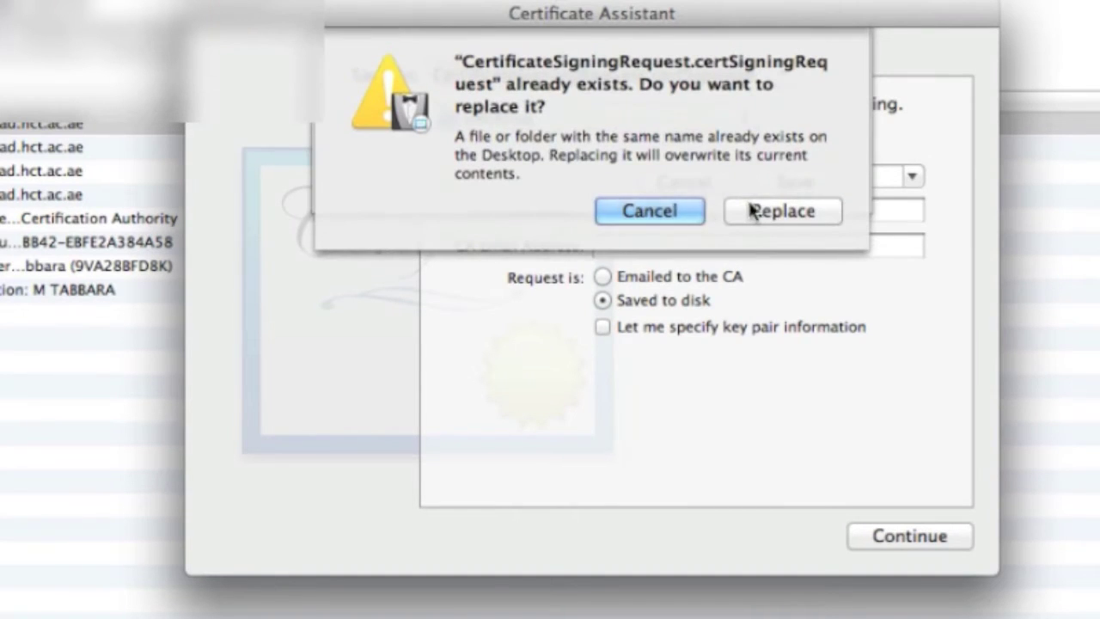
left_click(751, 210)
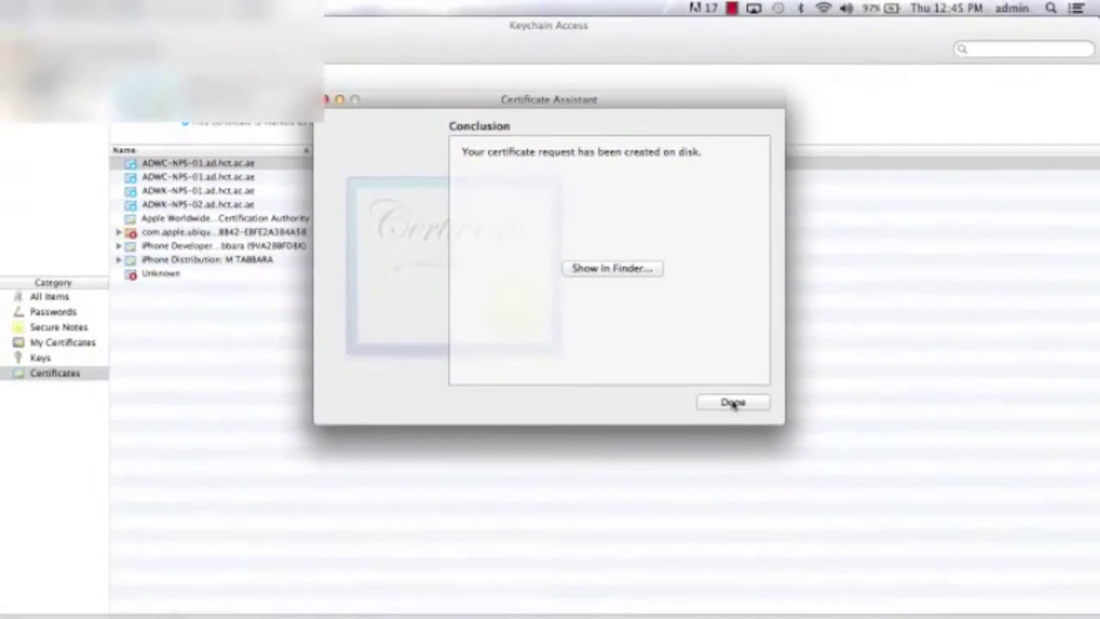
left_click(733, 403)
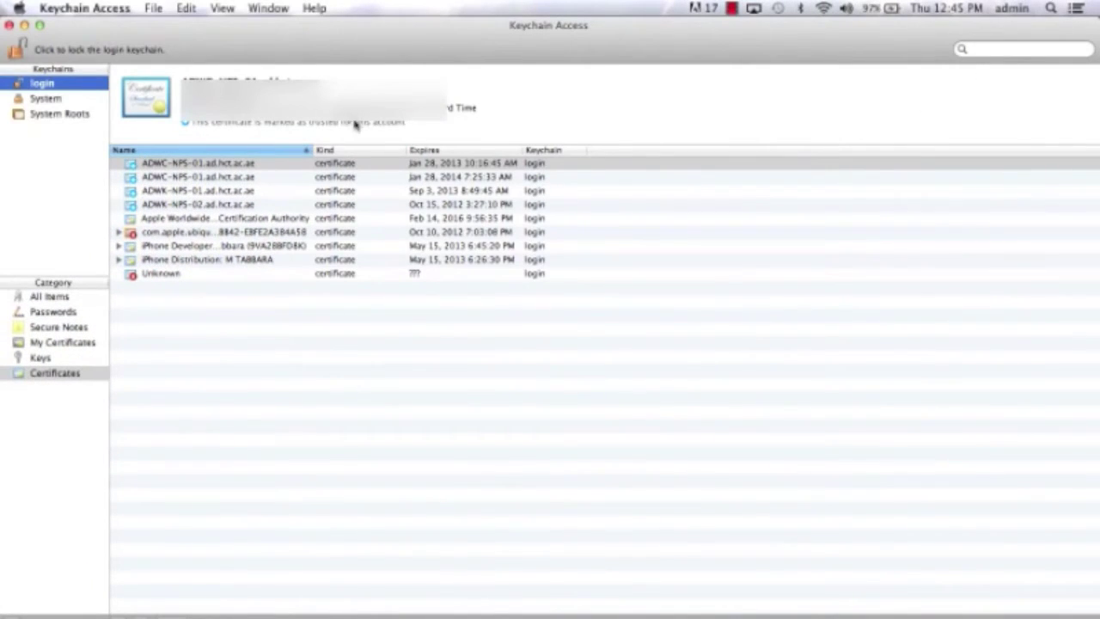
left_click(25, 25)
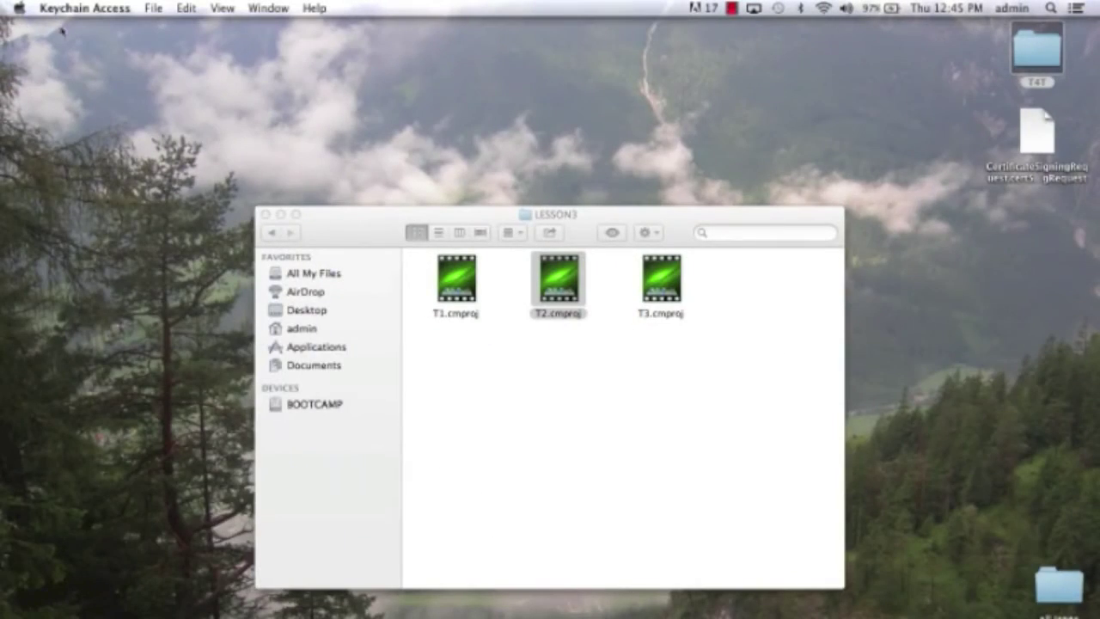
- Close the LESSON3 window and drag the CertificateSigningRequest file to the desktop's top middle
left_click(264, 214)
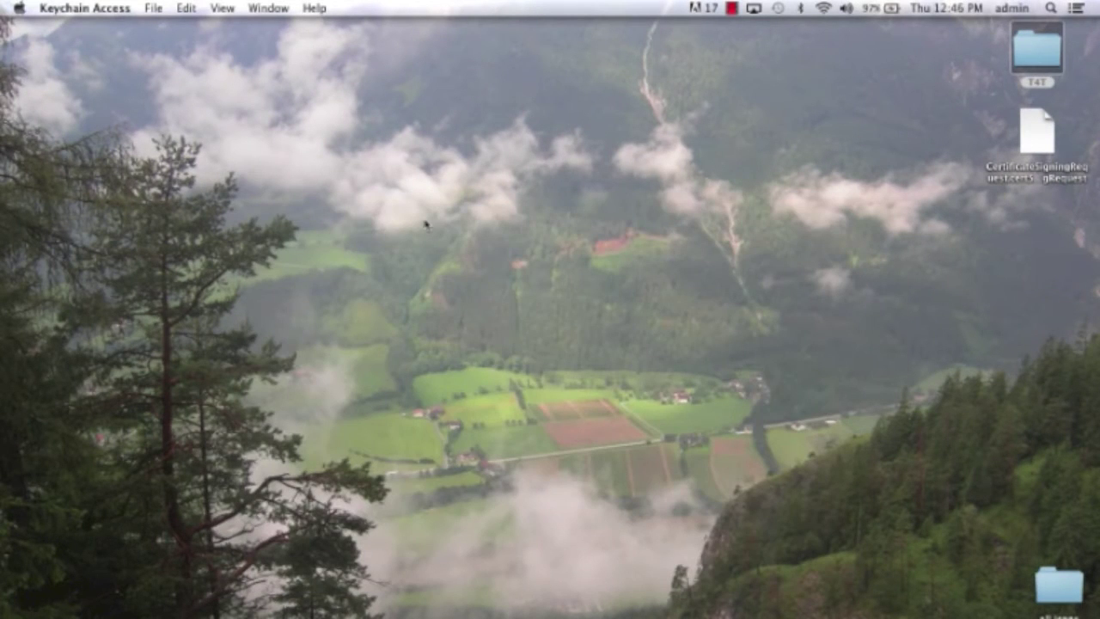
left_click(1037, 137)
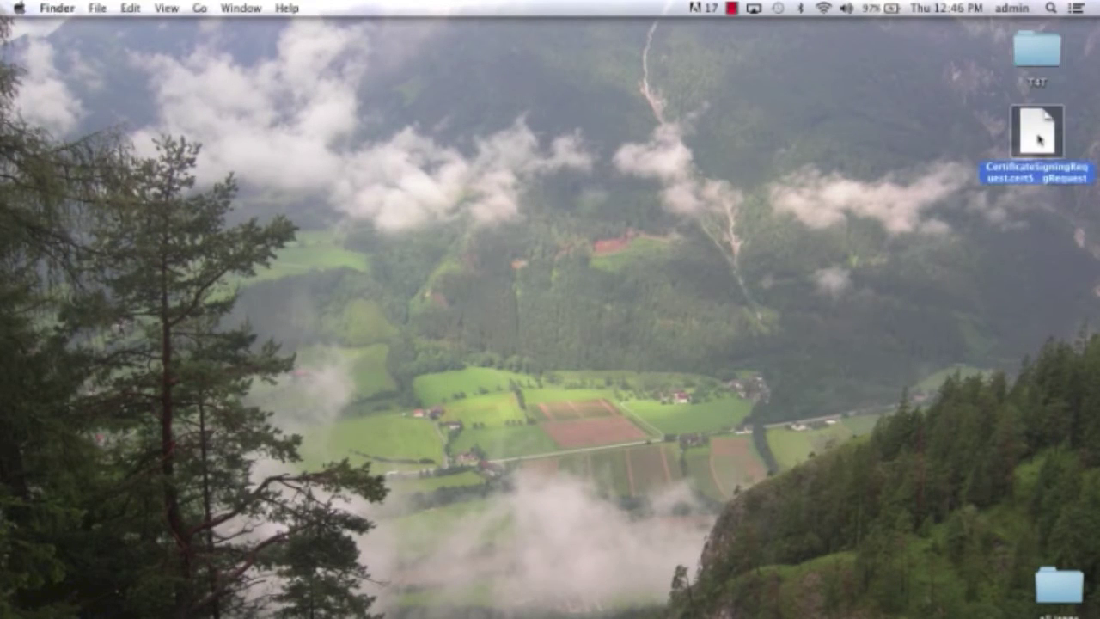
left_click_drag(1038, 137, 947, 181)
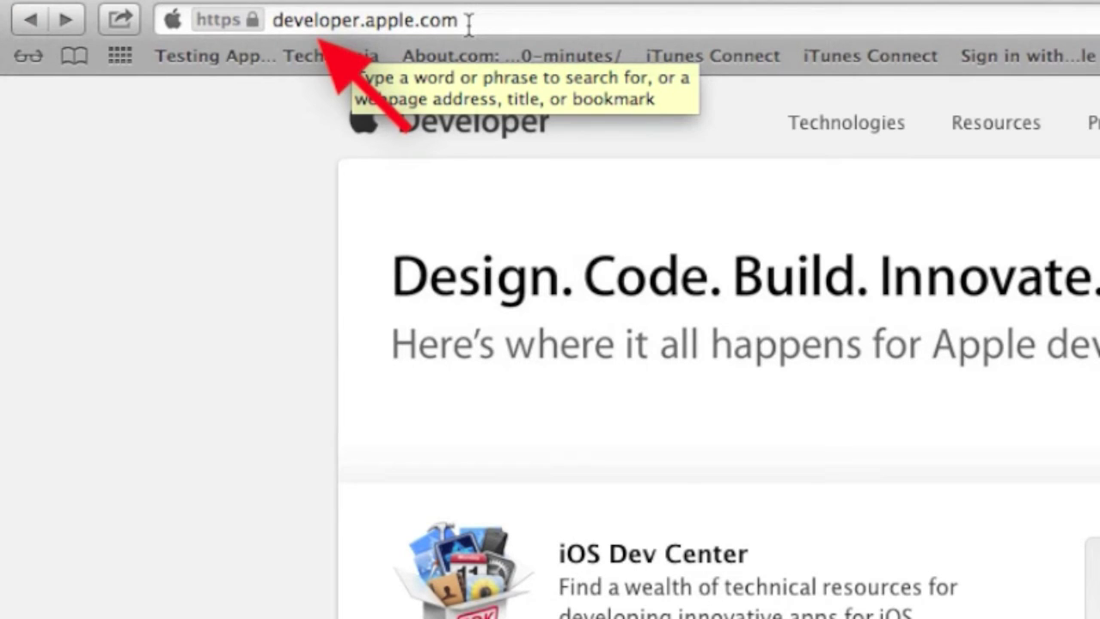
- Go to the iOS Dev Center on developer.apple.com and sign in with the Apple ID
left_click(468, 26)
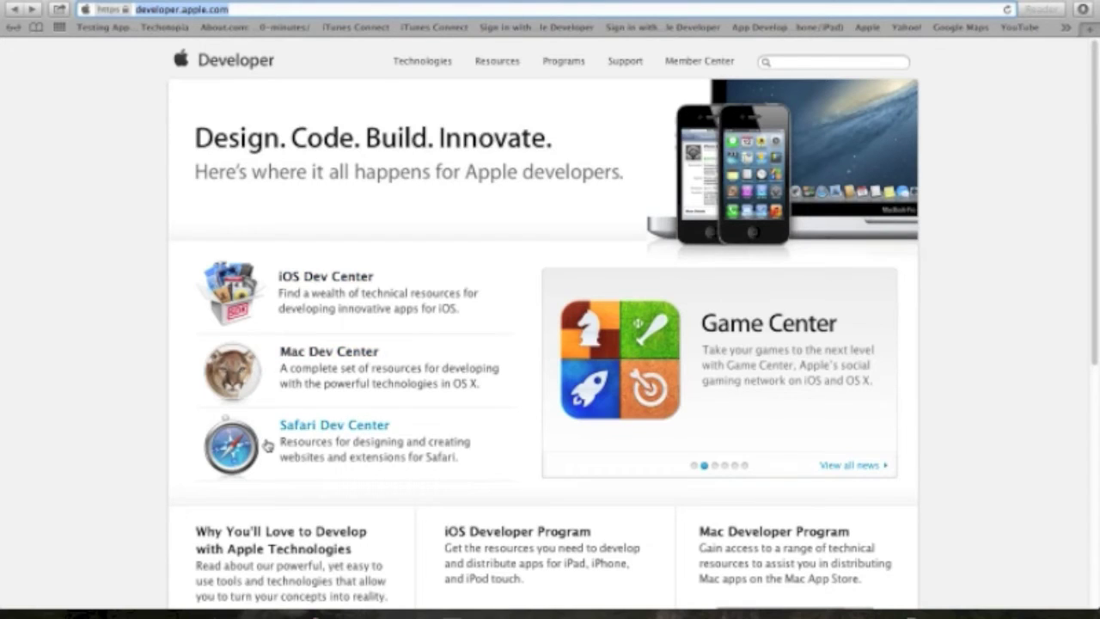
left_click(232, 283)
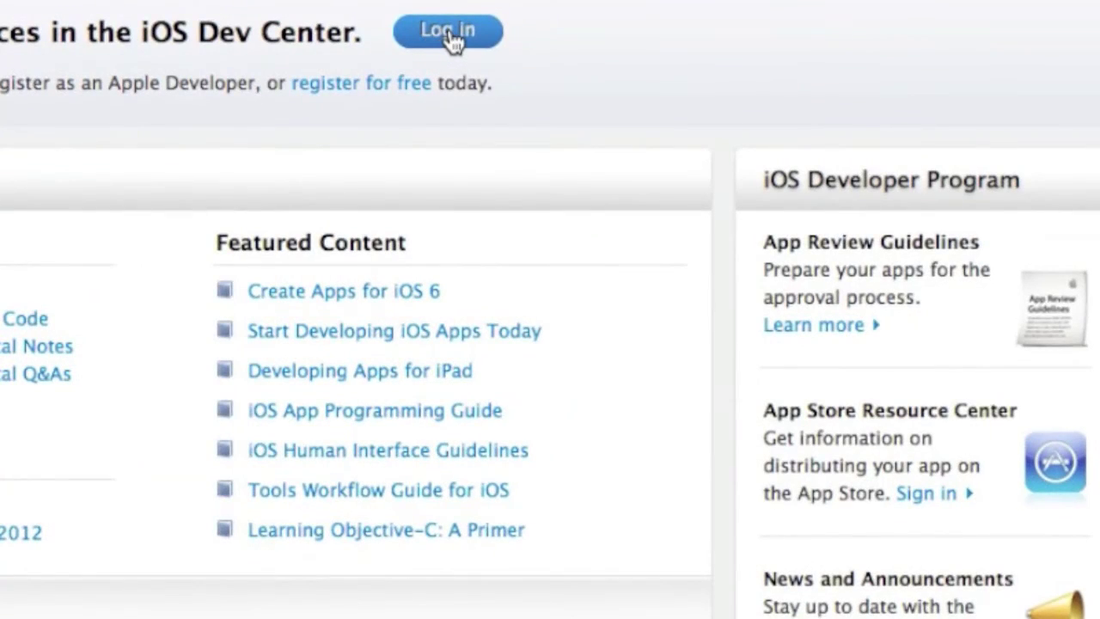
left_click(450, 34)
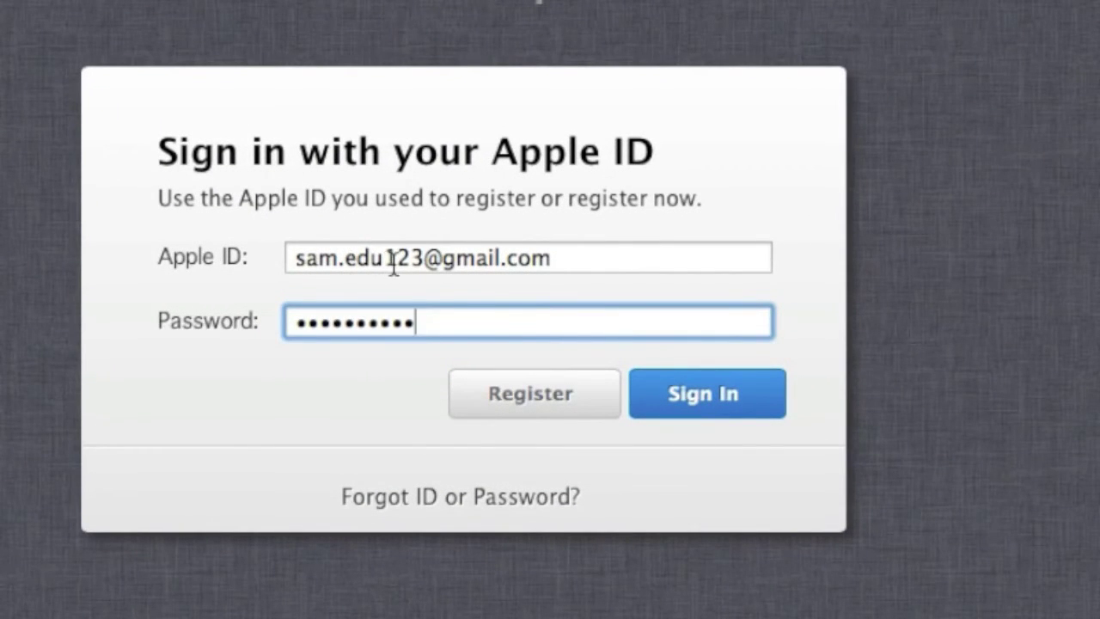
left_click(695, 400)
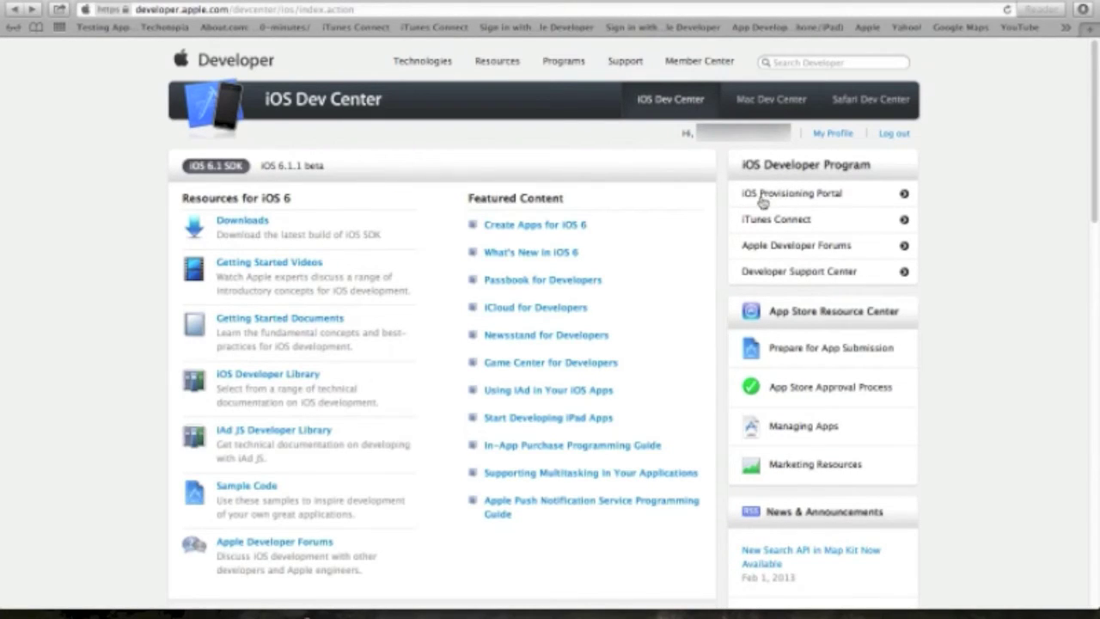
- Open the Provisioning Portal's Certificates page, then select the CertificateSigningRequest file on the desktop
left_click(818, 196)
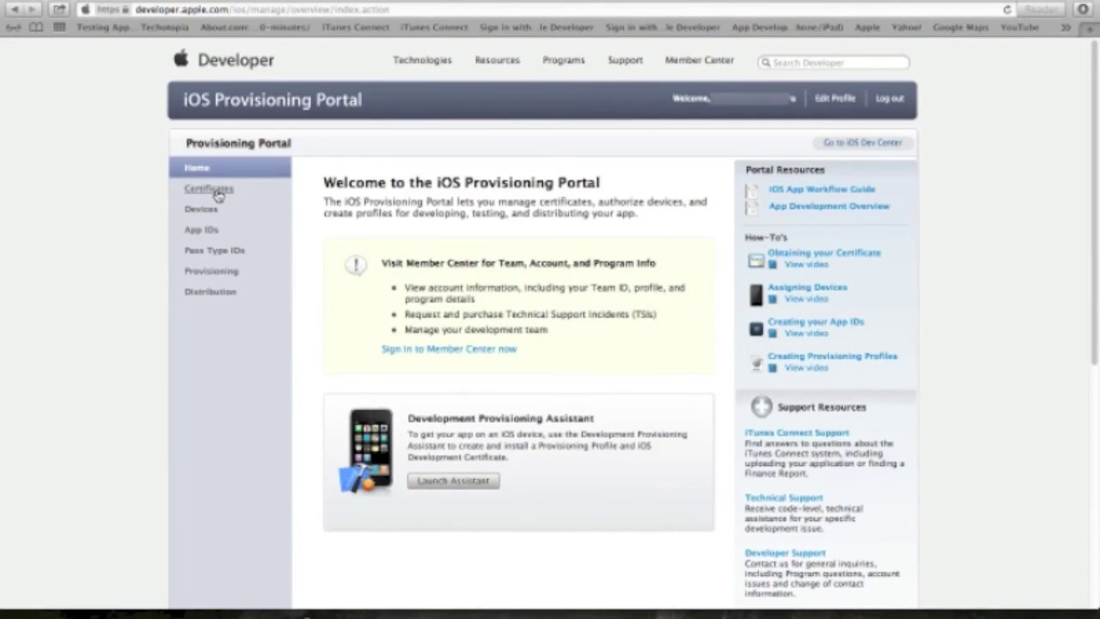
left_click(218, 191)
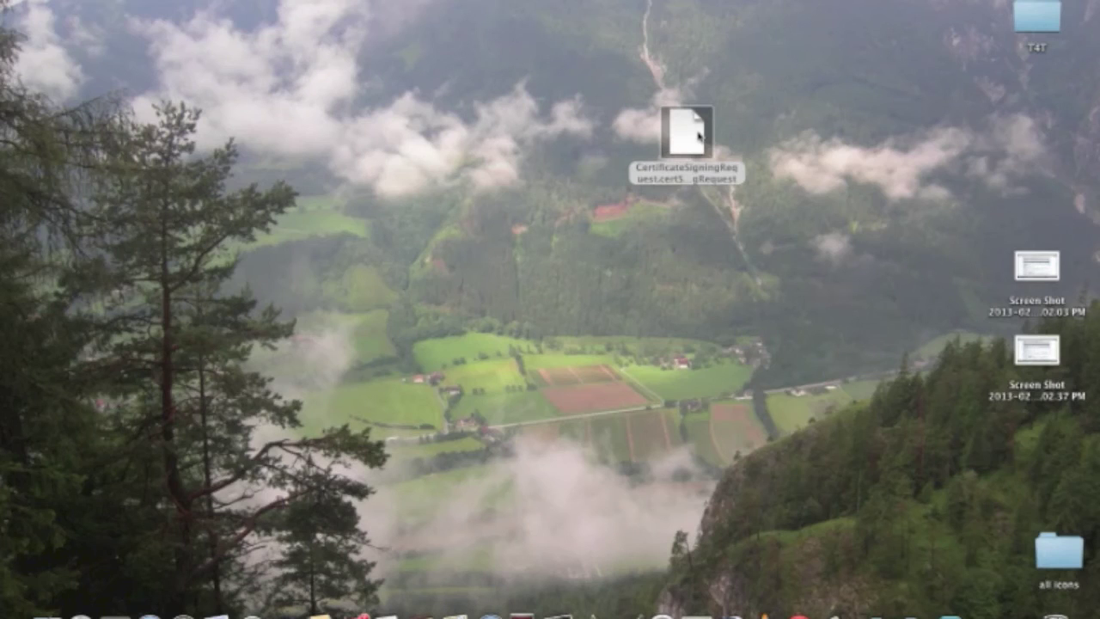
left_click(692, 140)
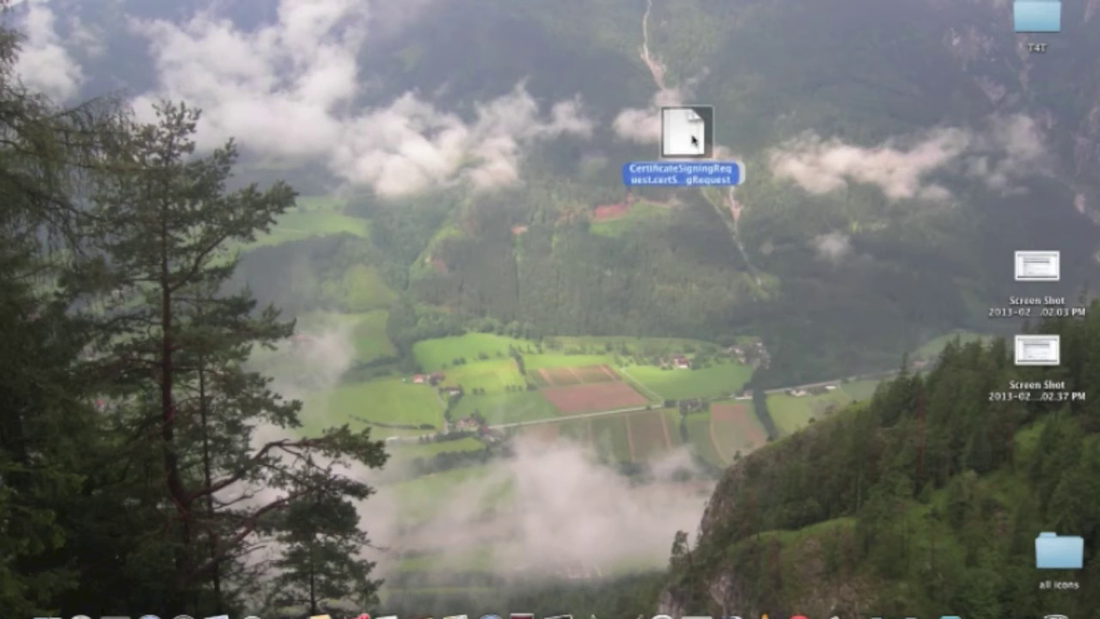
- Upload the CertificateSigningRequest file to get a development certificate issued, expiring May 15, 2013
left_click_drag(691, 140, 683, 139)
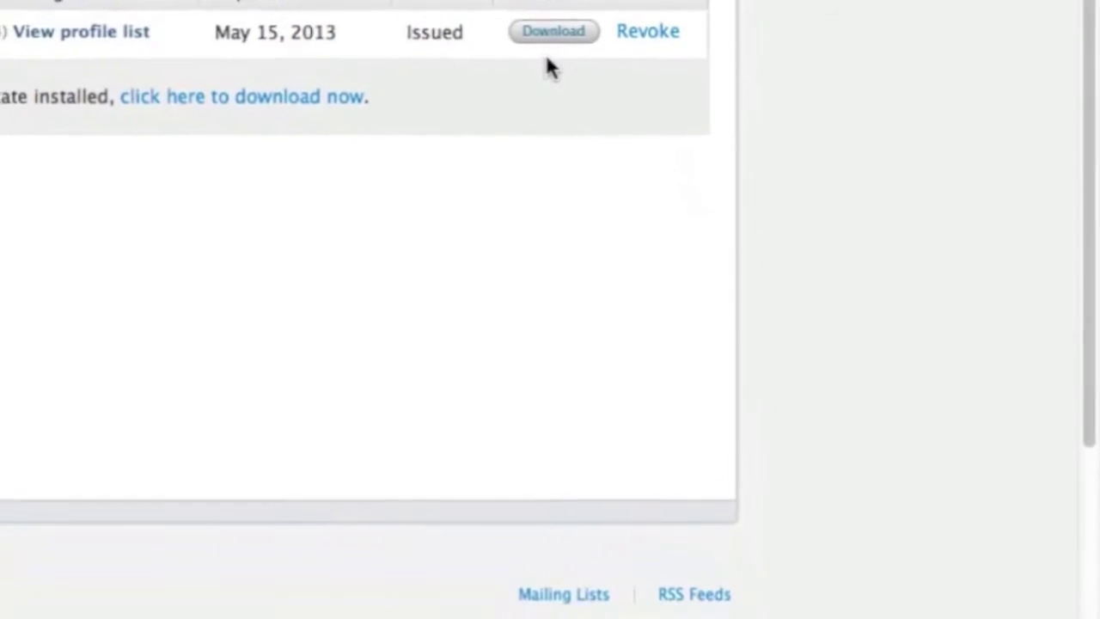
- Download the issued development certificate and bring up the Dock's Downloads stack options
left_click(557, 19)
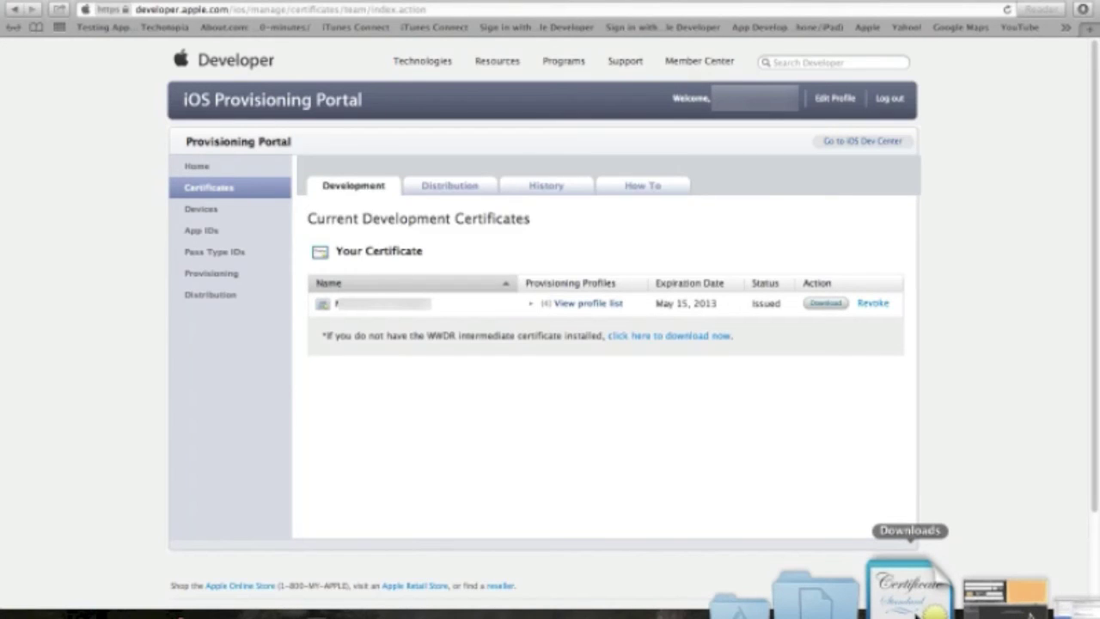
left_click(912, 593)
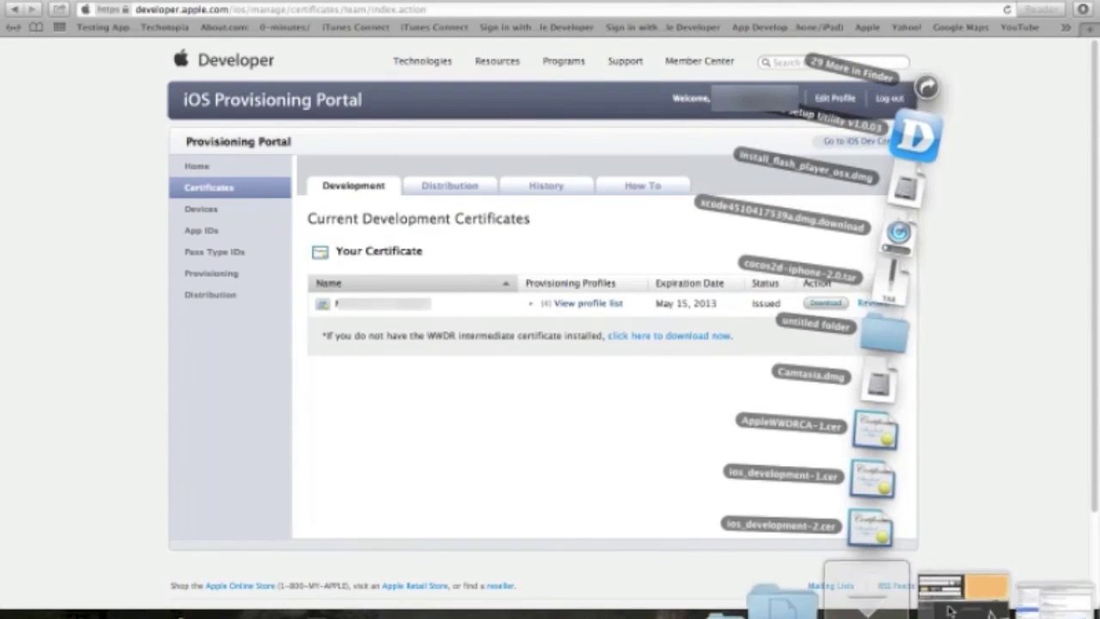
right_click(916, 602)
- Open the Downloads folder and open ios_development-2.cer to install it in Keychain Access
left_click(925, 522)
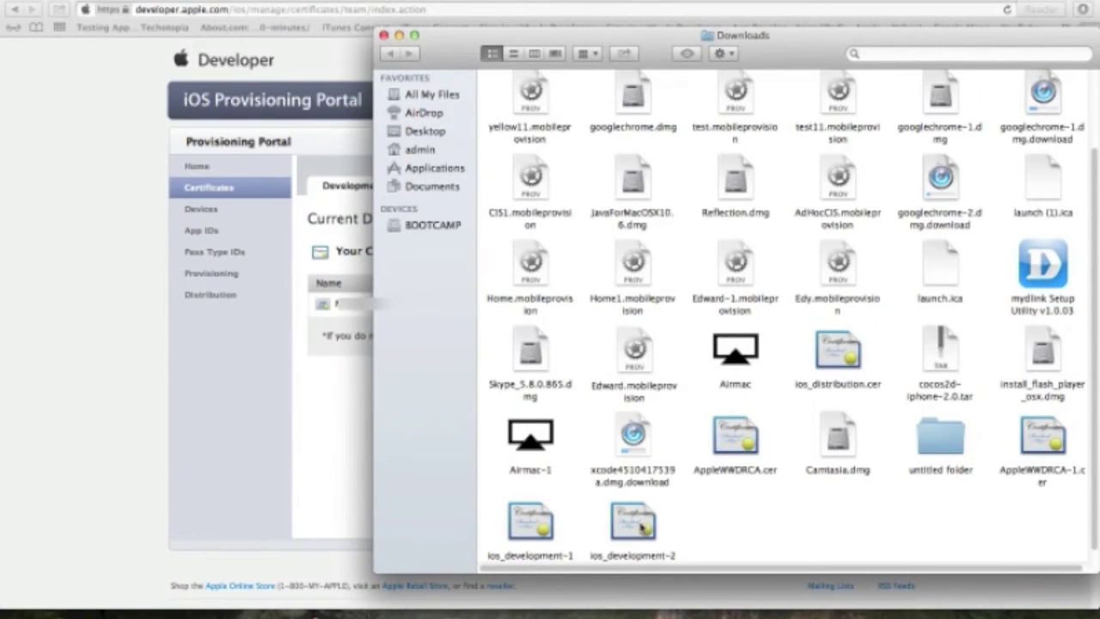
left_click(642, 526)
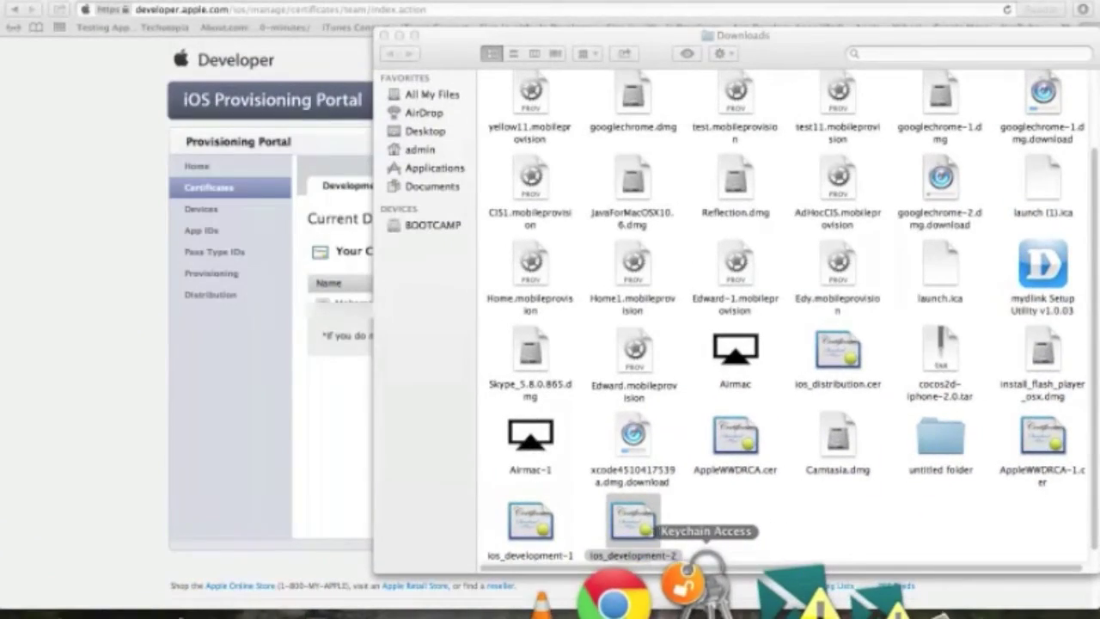
left_click(704, 574)
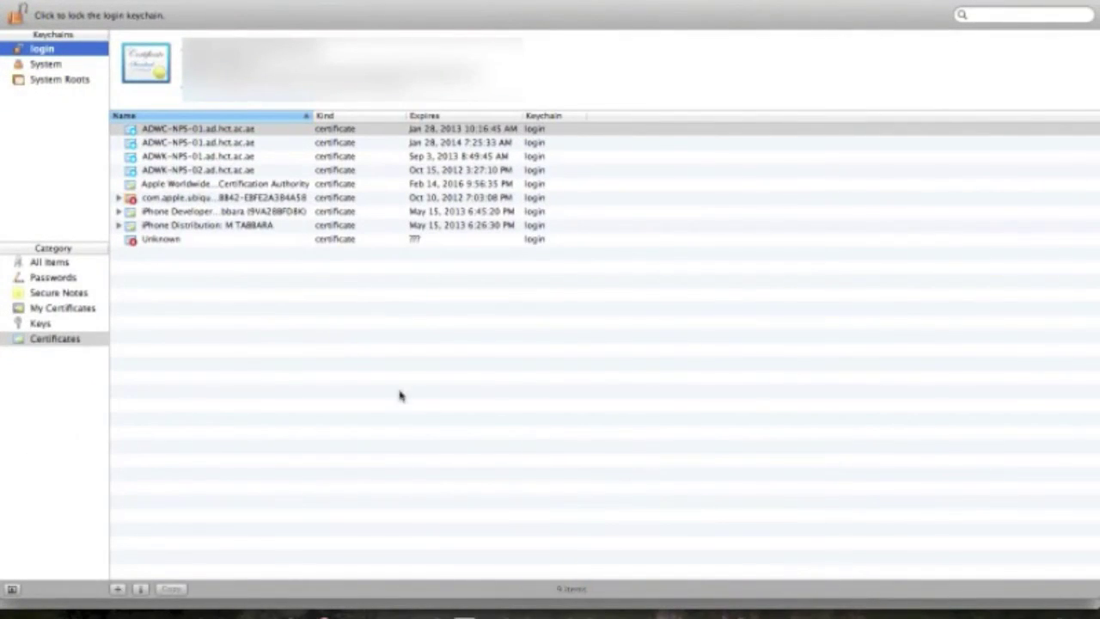